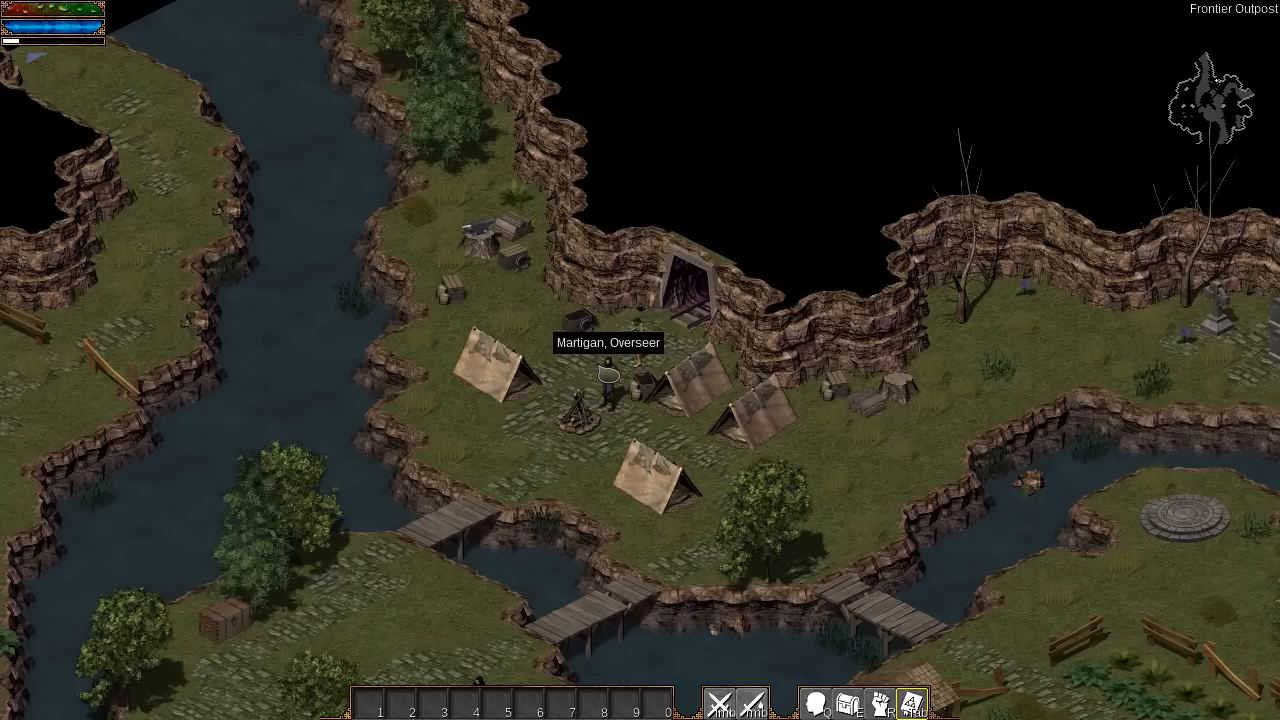
- Run the hero along the mine tracks and break the crate for gold on the way
{"action": "left_click", "coordinate": [607, 372]}
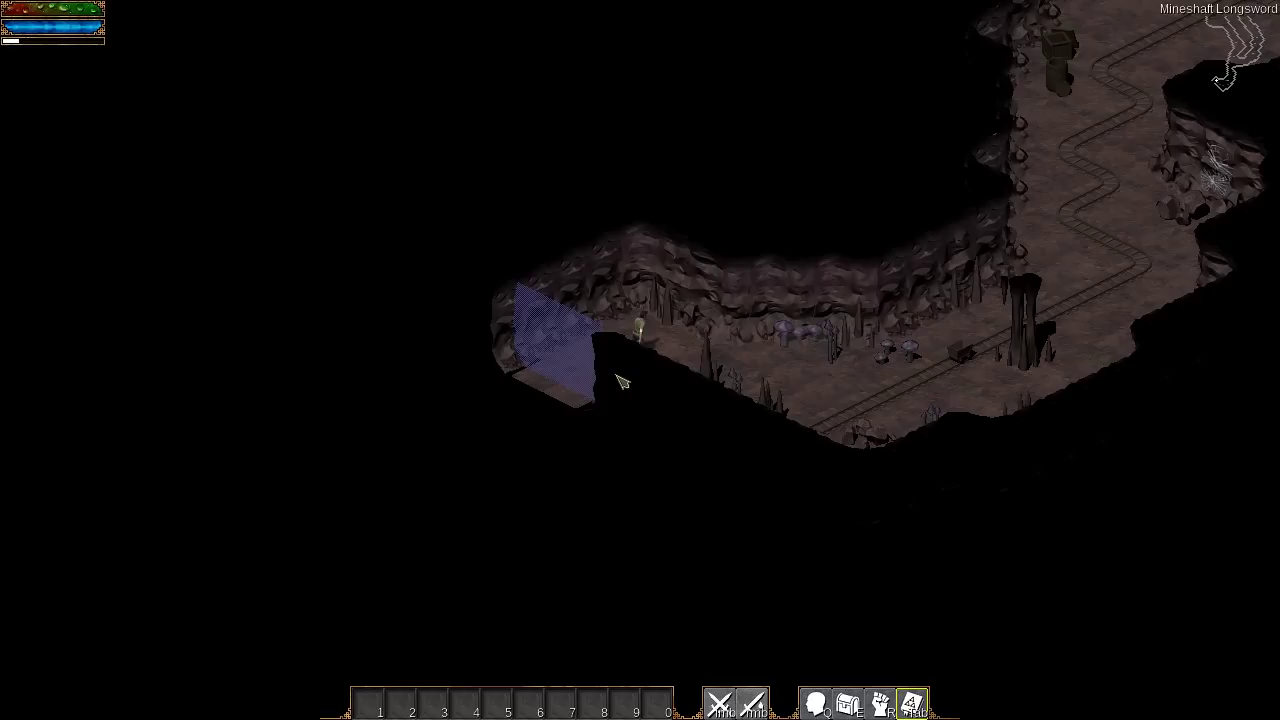
{"action": "left_click", "coordinate": [620, 380]}
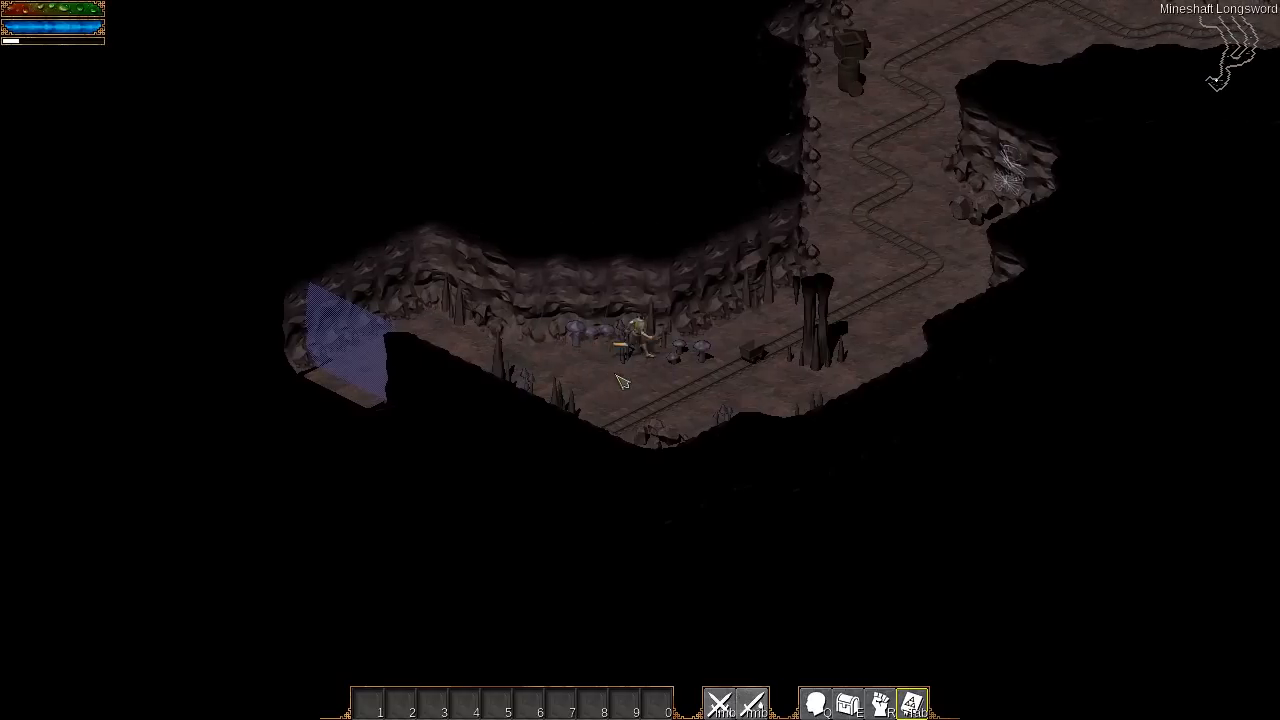
{"action": "left_click", "coordinate": [620, 380]}
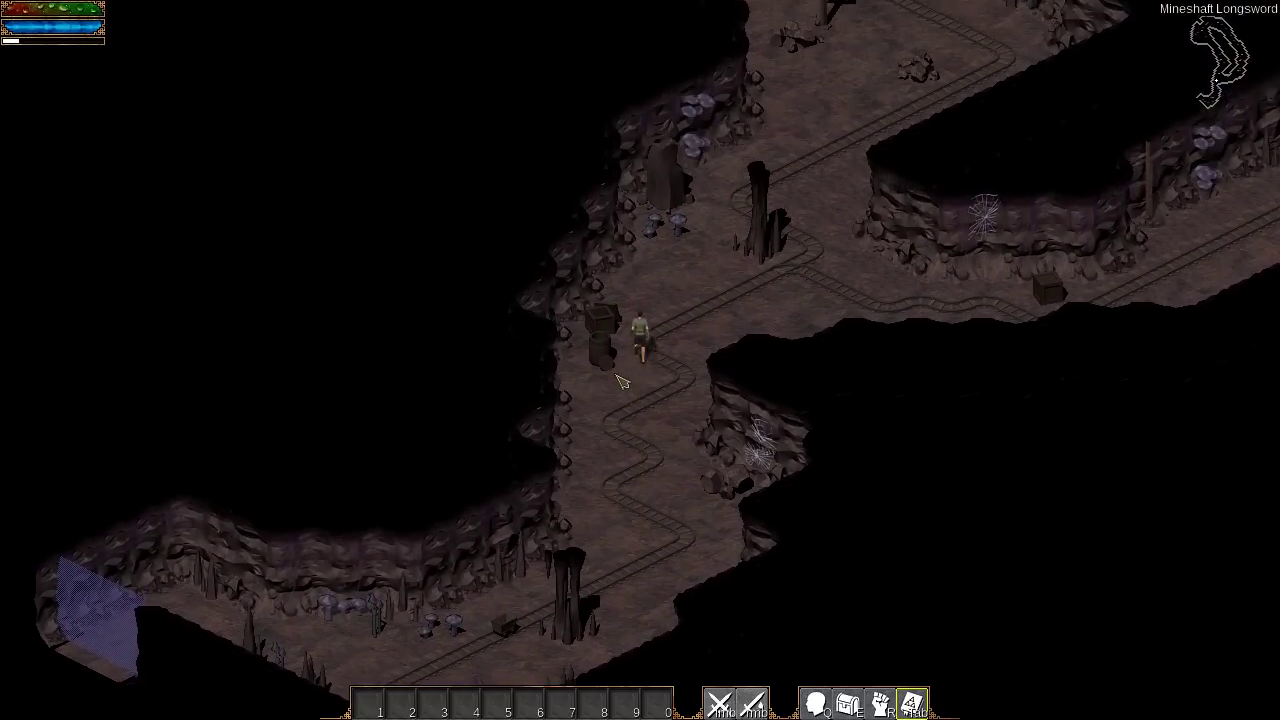
{"action": "left_click", "coordinate": [620, 380]}
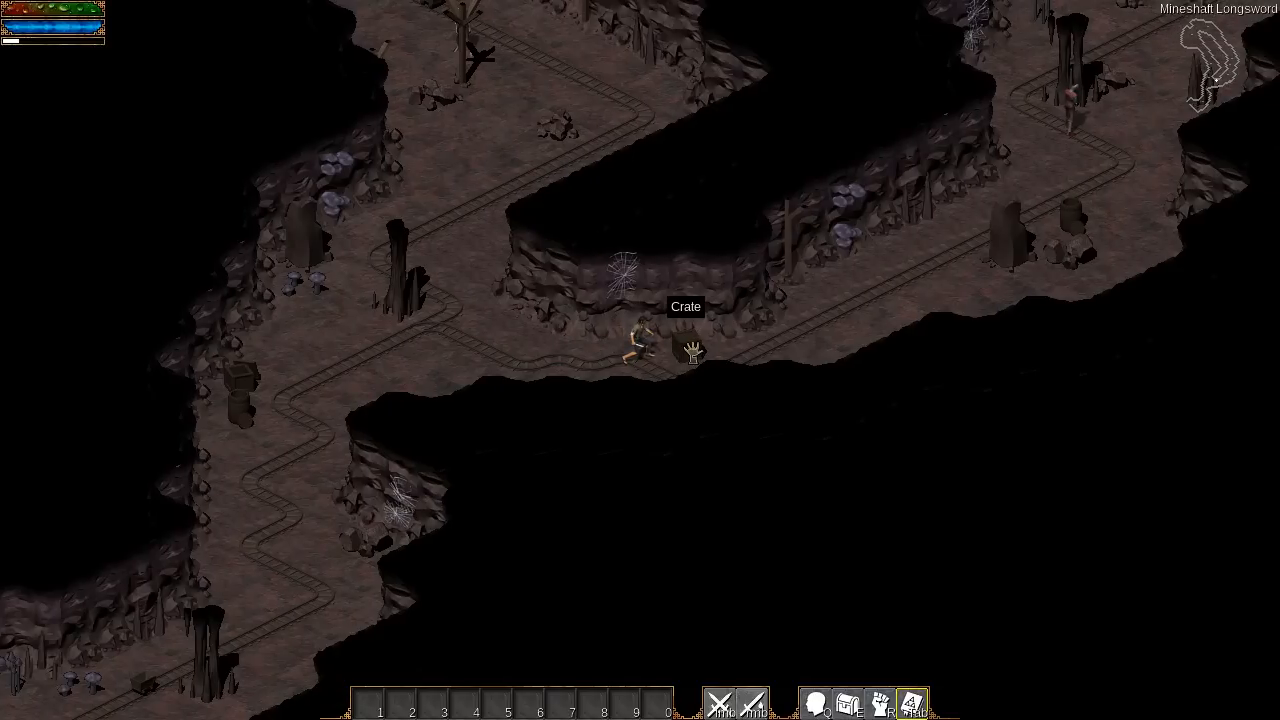
{"action": "left_click", "coordinate": [692, 350]}
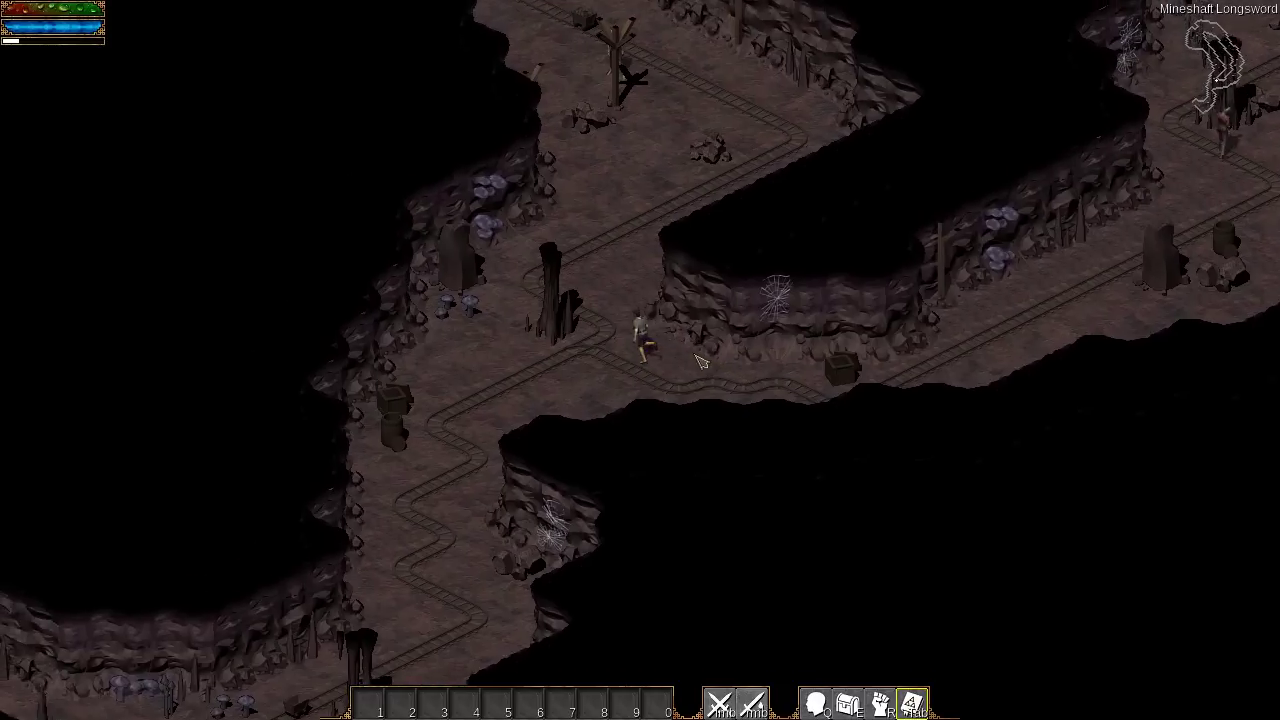
{"action": "left_click", "coordinate": [560, 240]}
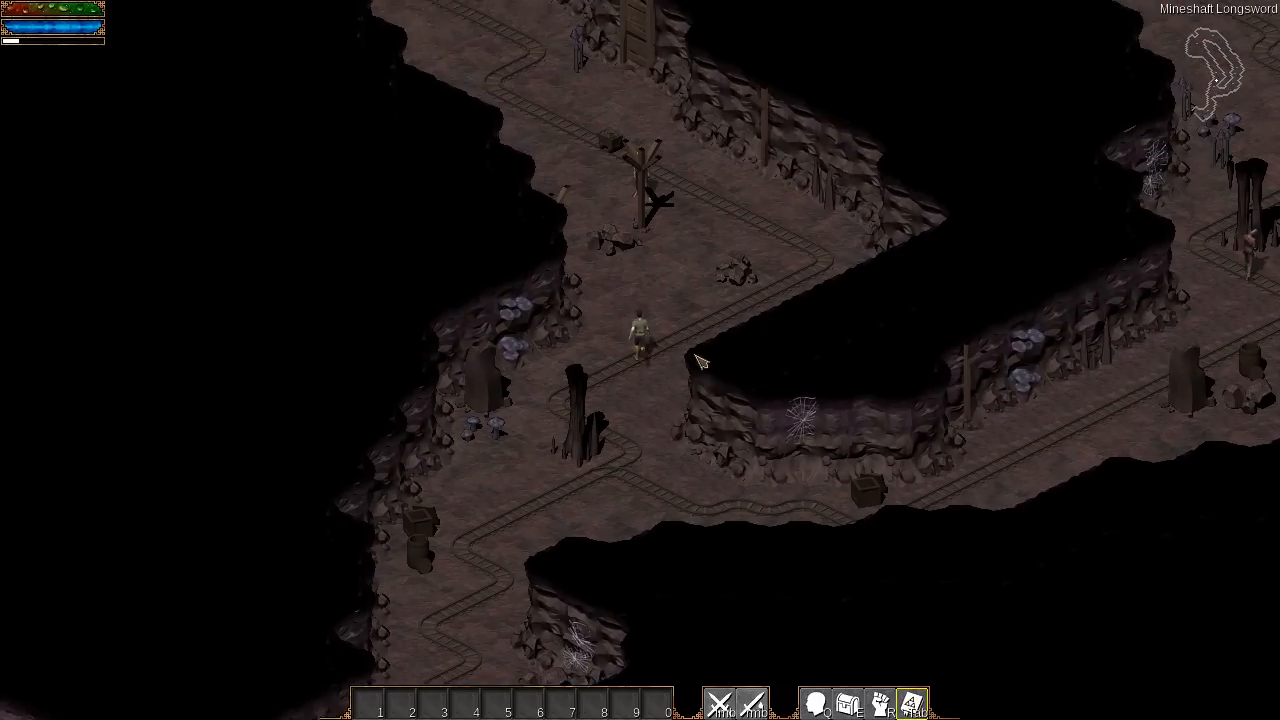
- Kill the level 1 miner and bring up the inventory showing the dagger and 145 gold
{"action": "left_click", "coordinate": [648, 348]}
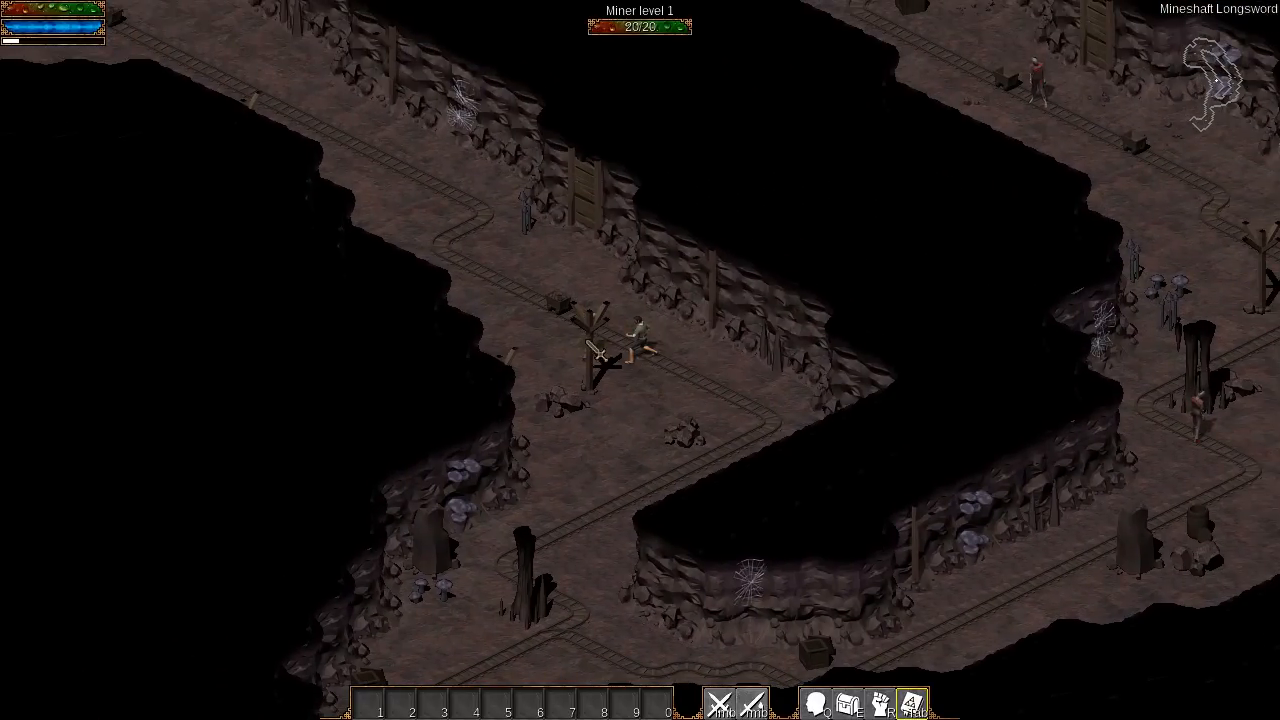
{"action": "left_click", "coordinate": [600, 352]}
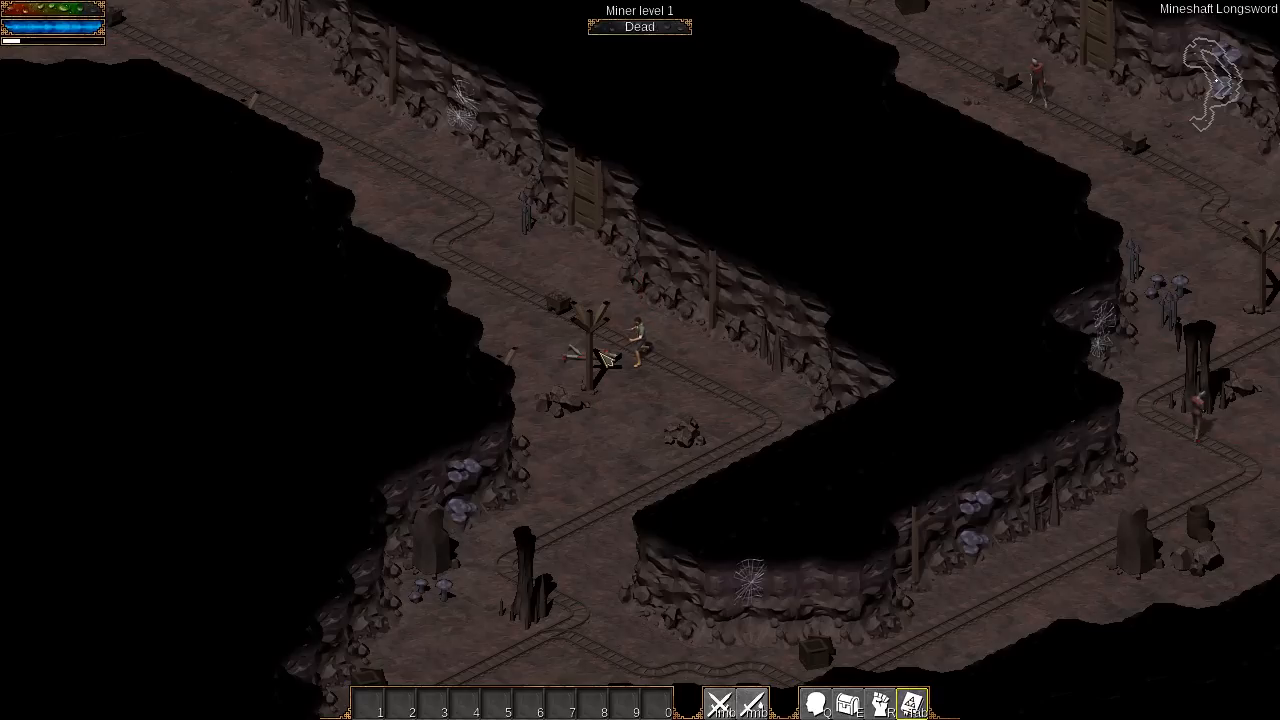
{"action": "key", "text": "i"}
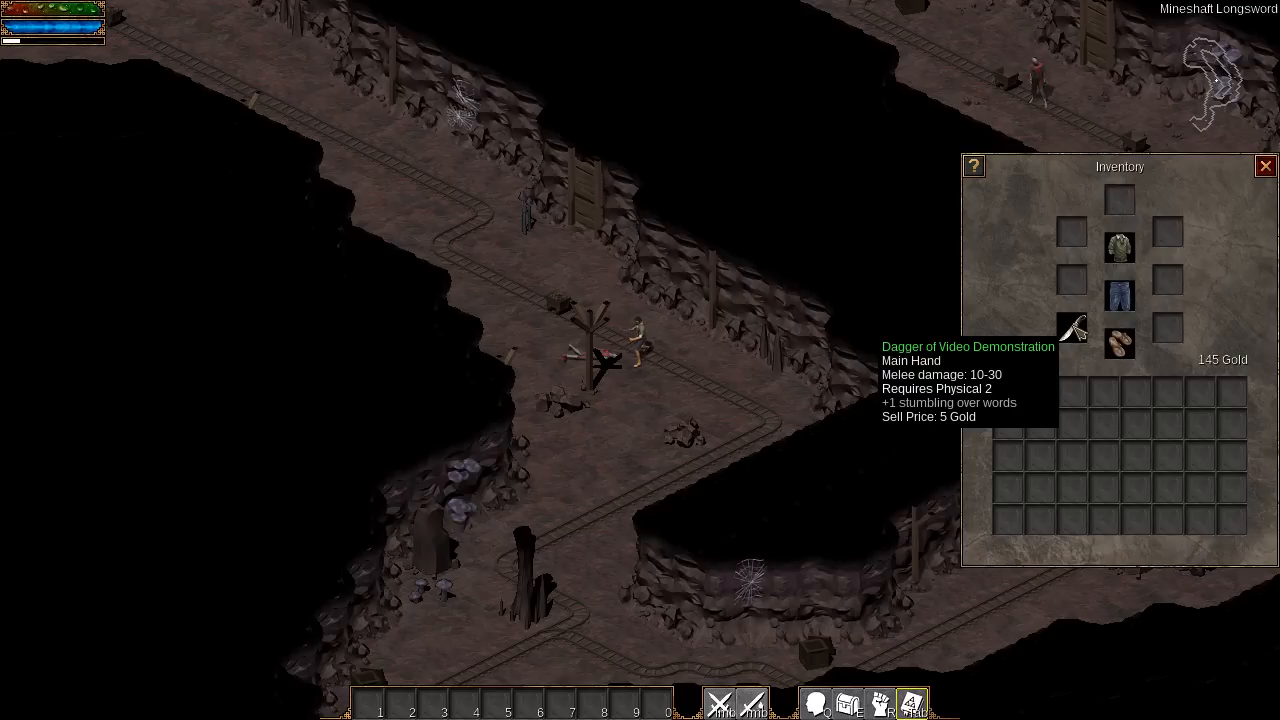
- Save and exit to the title, then disable test_mod in the Mods configuration
{"action": "key", "text": "Escape"}
{"action": "key", "text": "Escape"}
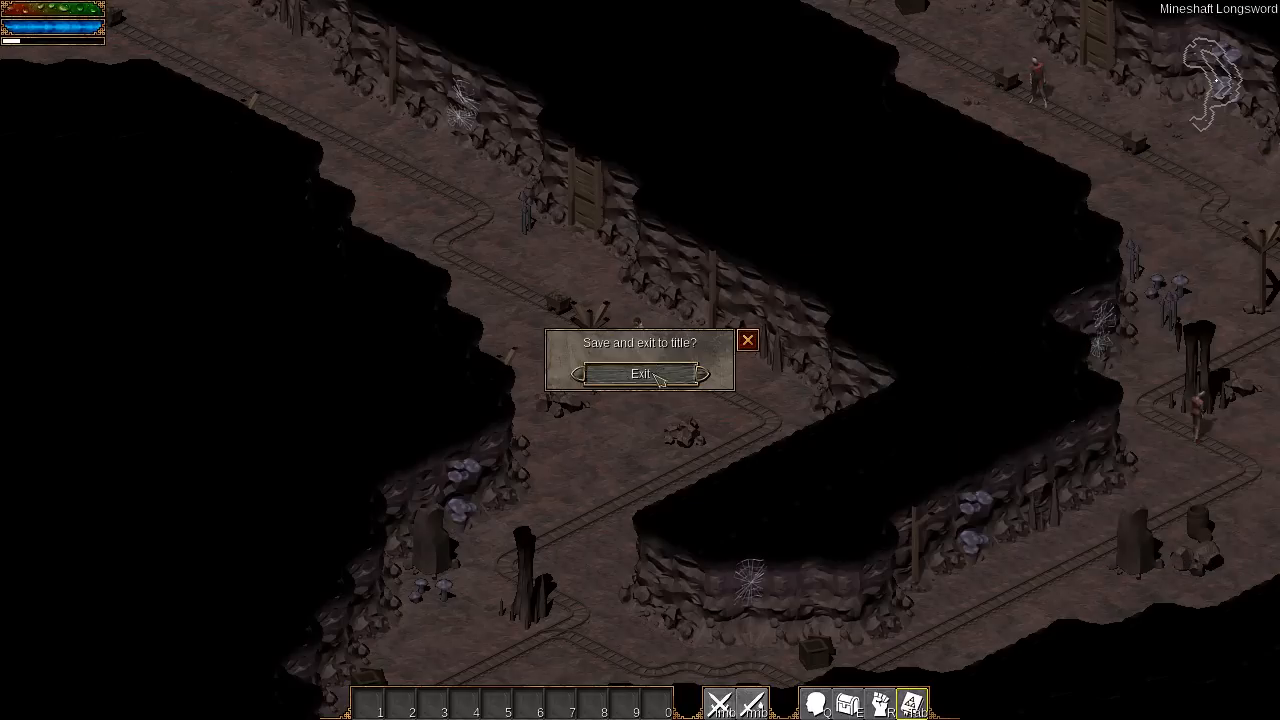
{"action": "left_click", "coordinate": [640, 372]}
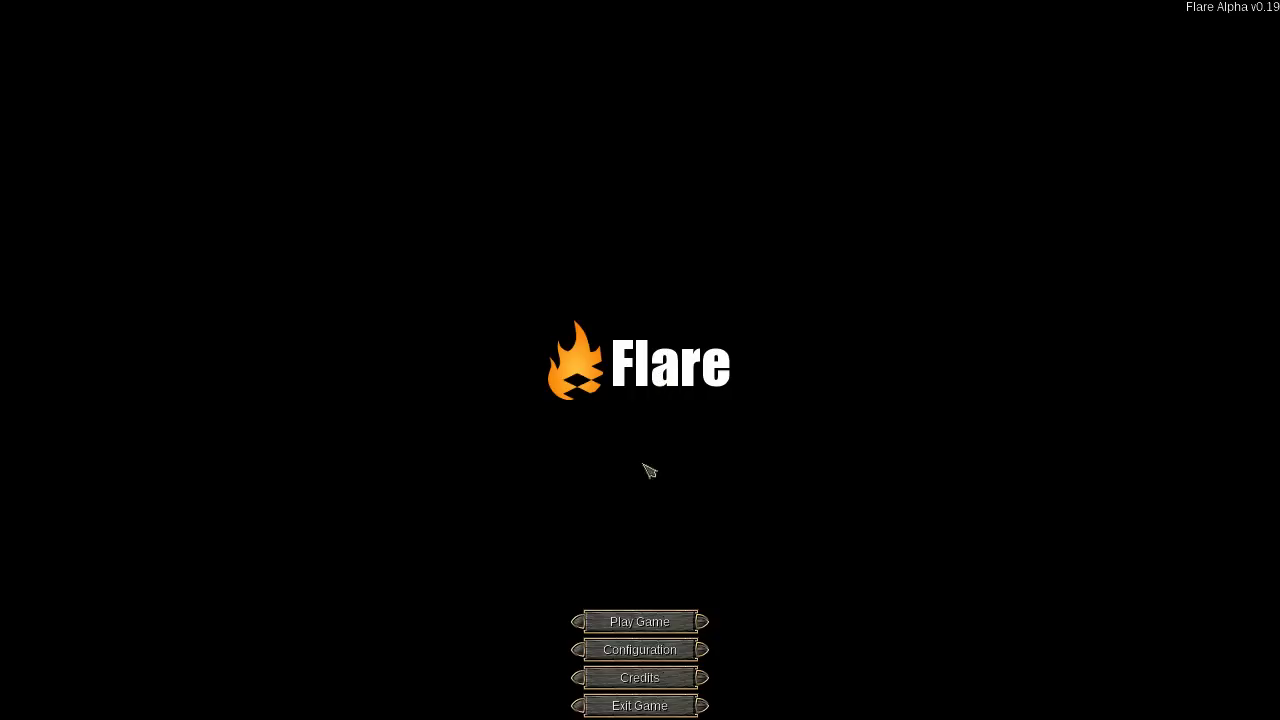
{"action": "left_click", "coordinate": [640, 650]}
{"action": "left_click", "coordinate": [629, 135]}
{"action": "left_click", "coordinate": [748, 261]}
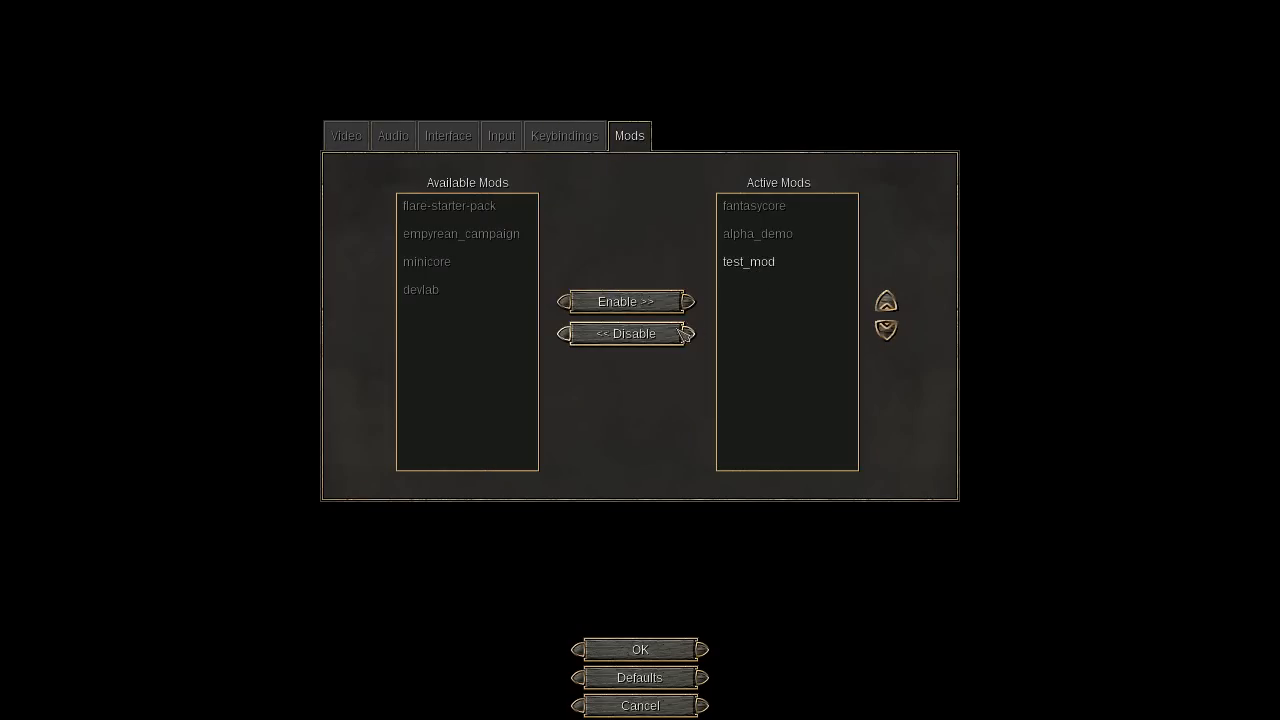
{"action": "left_click", "coordinate": [685, 333]}
- Reload Delrek's Level 1 Brute save into Mineshaft Longsword
{"action": "left_click", "coordinate": [640, 650]}
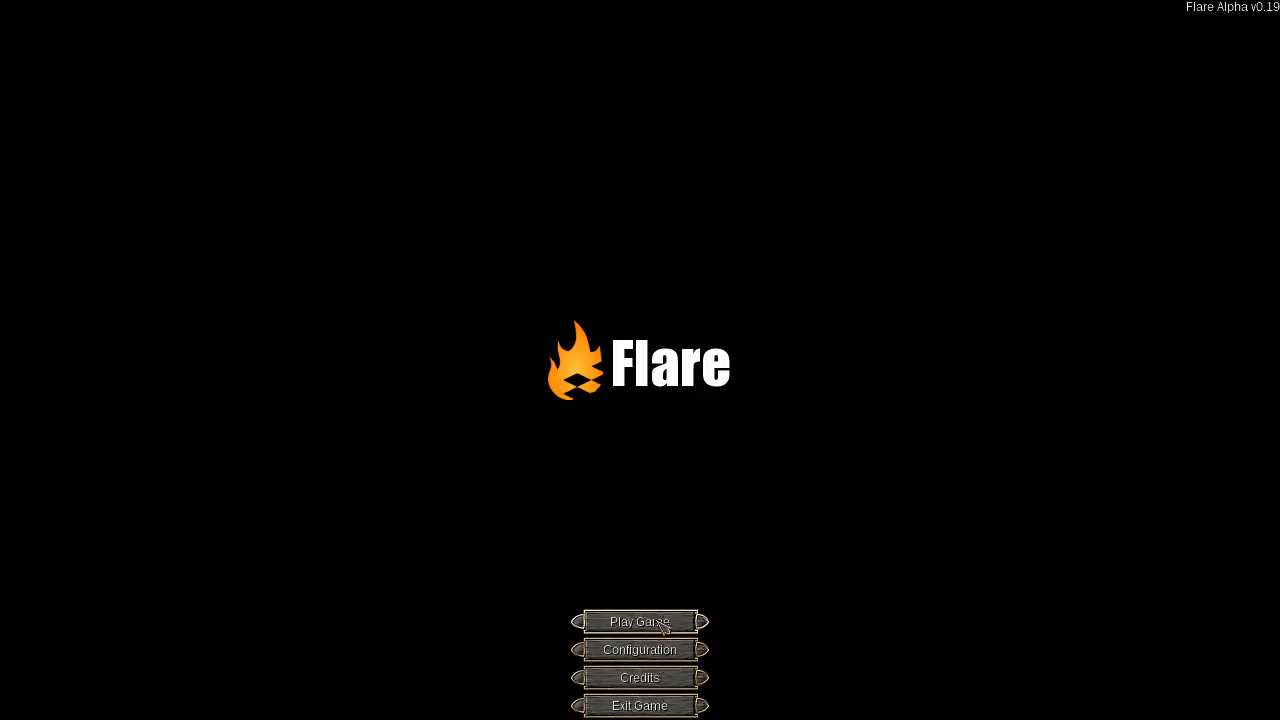
{"action": "left_click", "coordinate": [660, 625]}
{"action": "left_click", "coordinate": [566, 525]}
{"action": "left_click", "coordinate": [785, 522]}
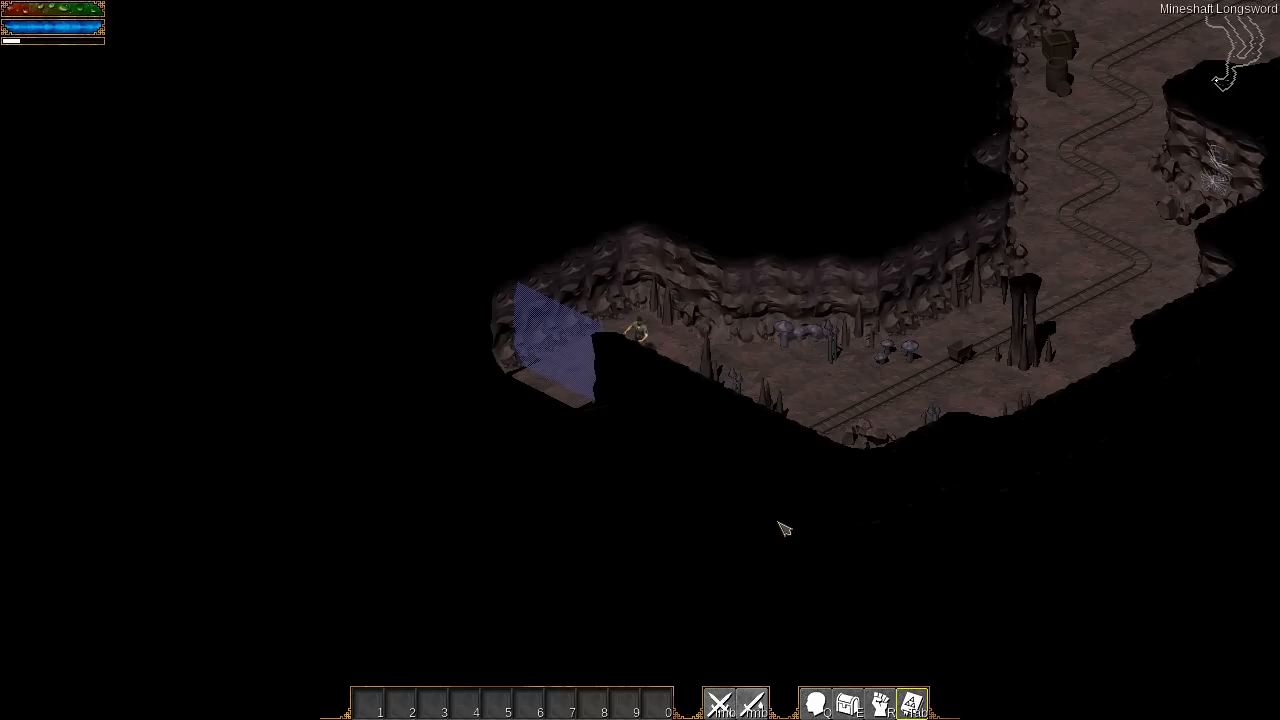
- View the dagger shown as an Unknown Item, then save and exit to the title
{"action": "key", "text": "i"}
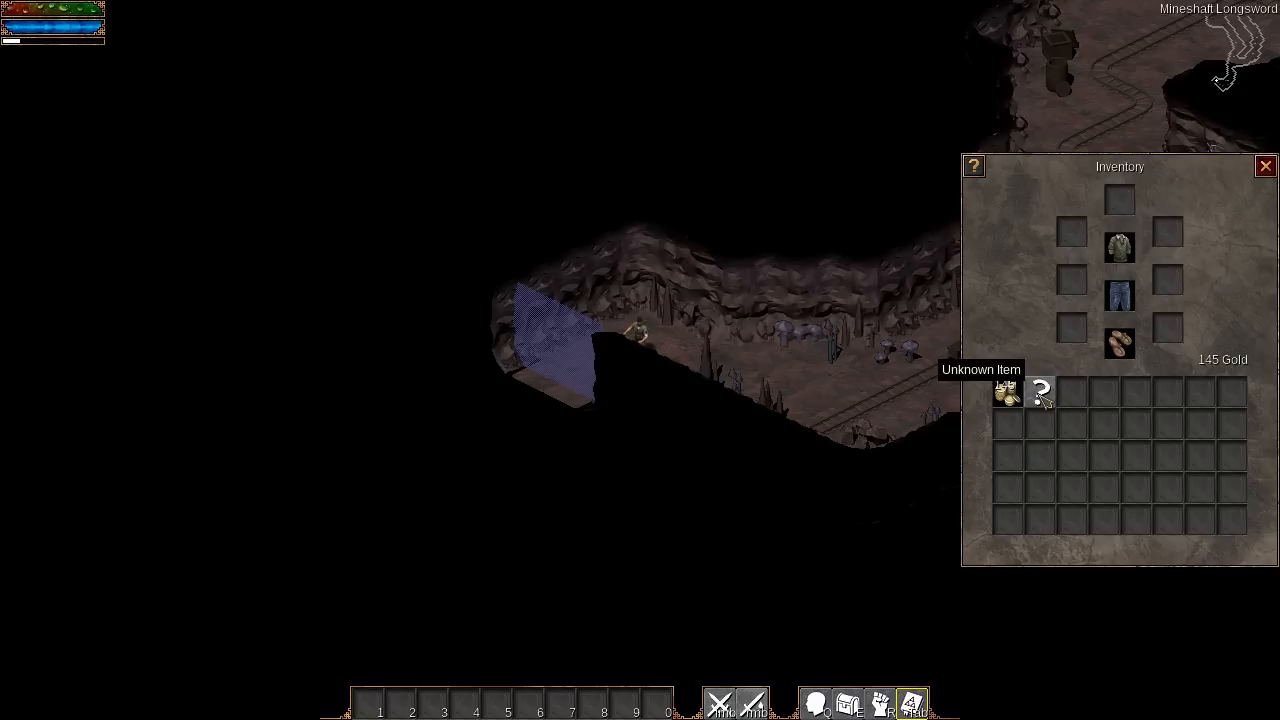
{"action": "key", "text": "Escape"}
{"action": "key", "text": "Escape"}
{"action": "left_click", "coordinate": [640, 372]}
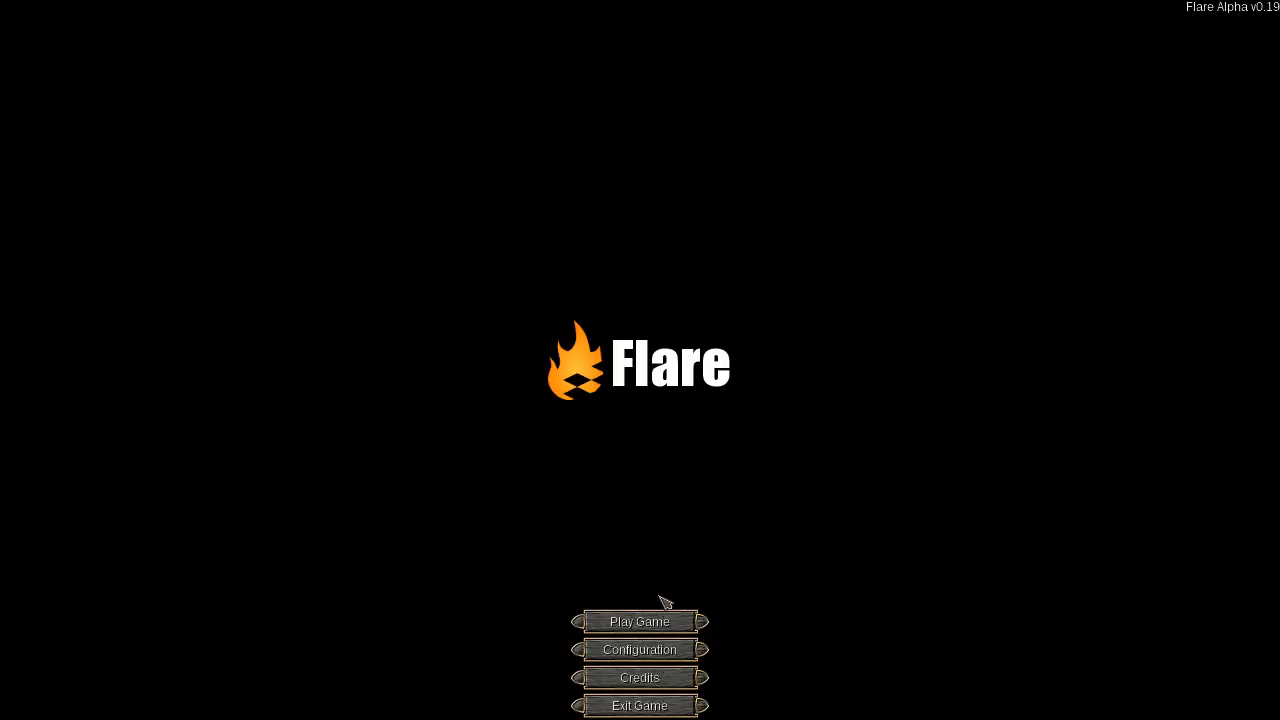
- Re-enable test_mod in the Mods configuration and return to the title
{"action": "left_click", "coordinate": [640, 650]}
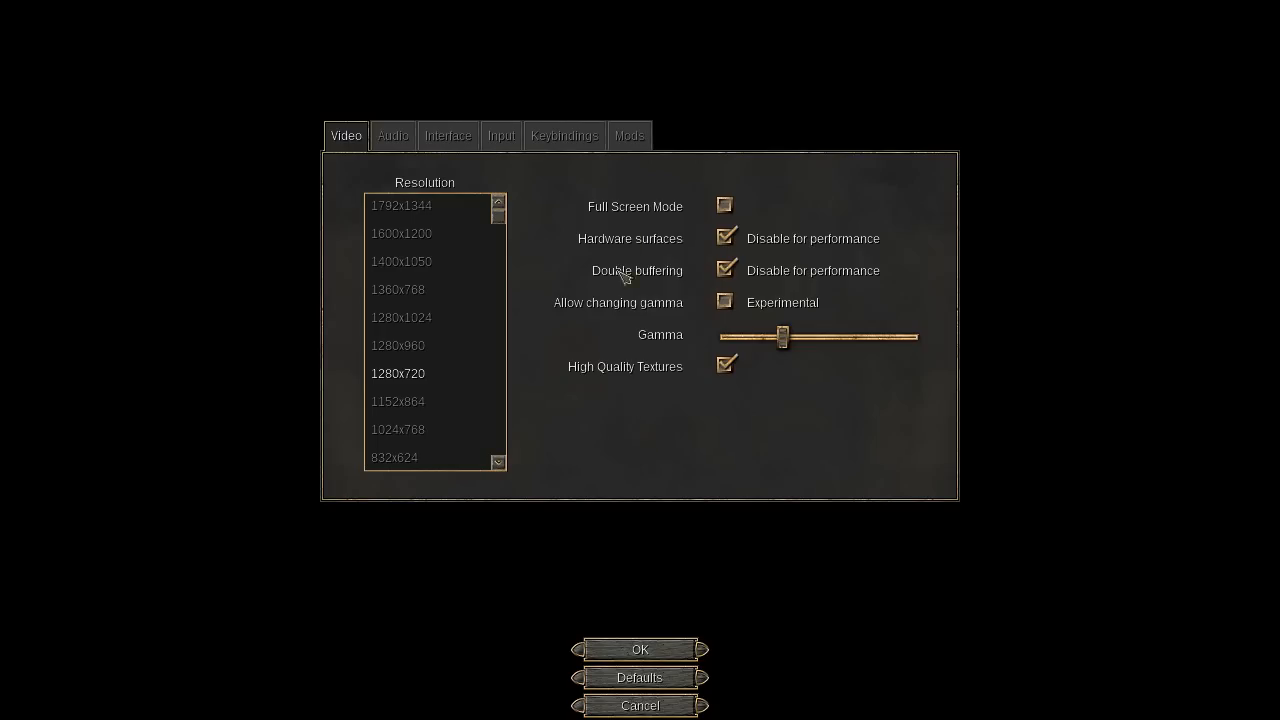
{"action": "left_click", "coordinate": [629, 136]}
{"action": "left_click", "coordinate": [430, 261]}
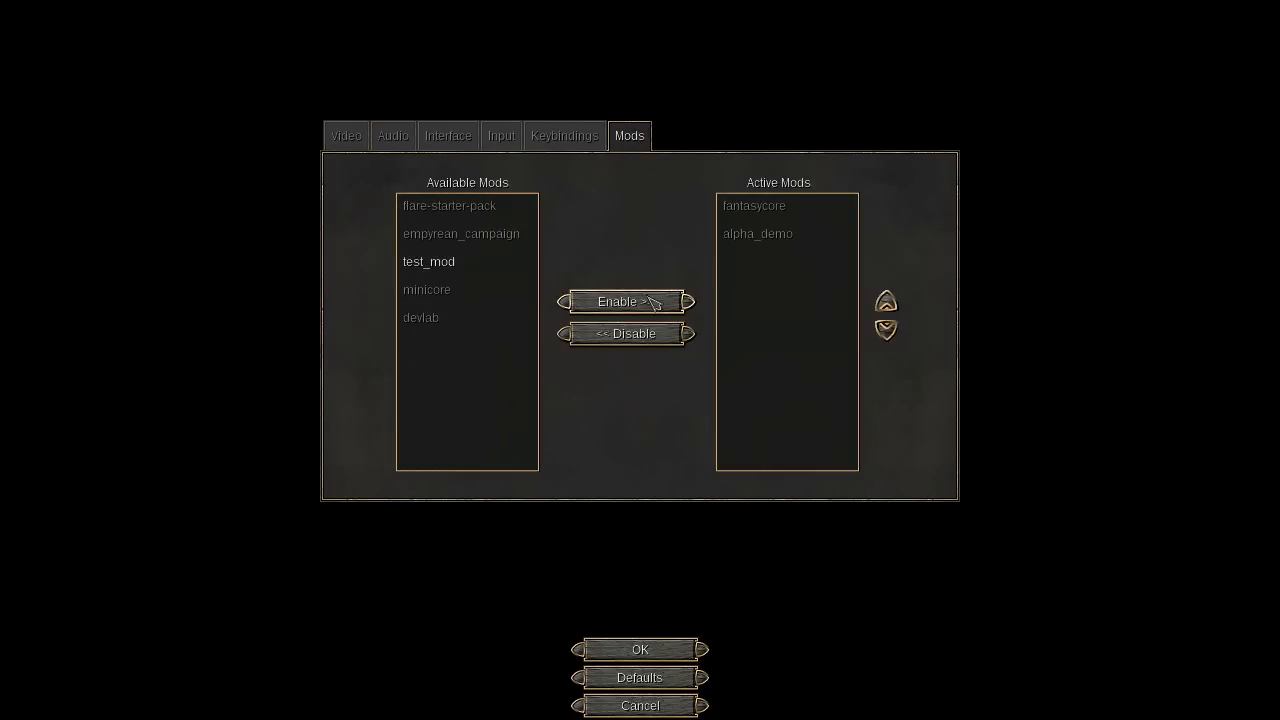
{"action": "left_click", "coordinate": [626, 302]}
- Reload the Level 1 Brute save back into Mineshaft Longsword
{"action": "left_click", "coordinate": [640, 650]}
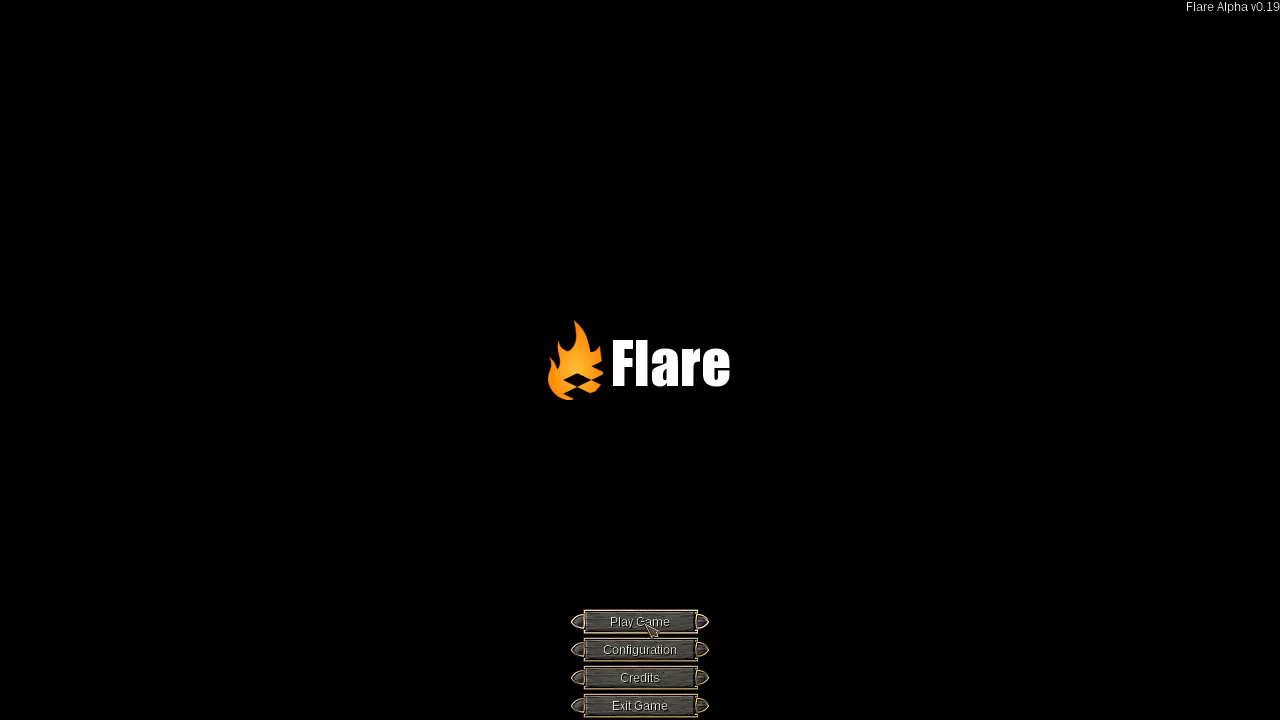
{"action": "left_click", "coordinate": [640, 622]}
{"action": "left_click", "coordinate": [463, 488]}
{"action": "left_click", "coordinate": [782, 521]}
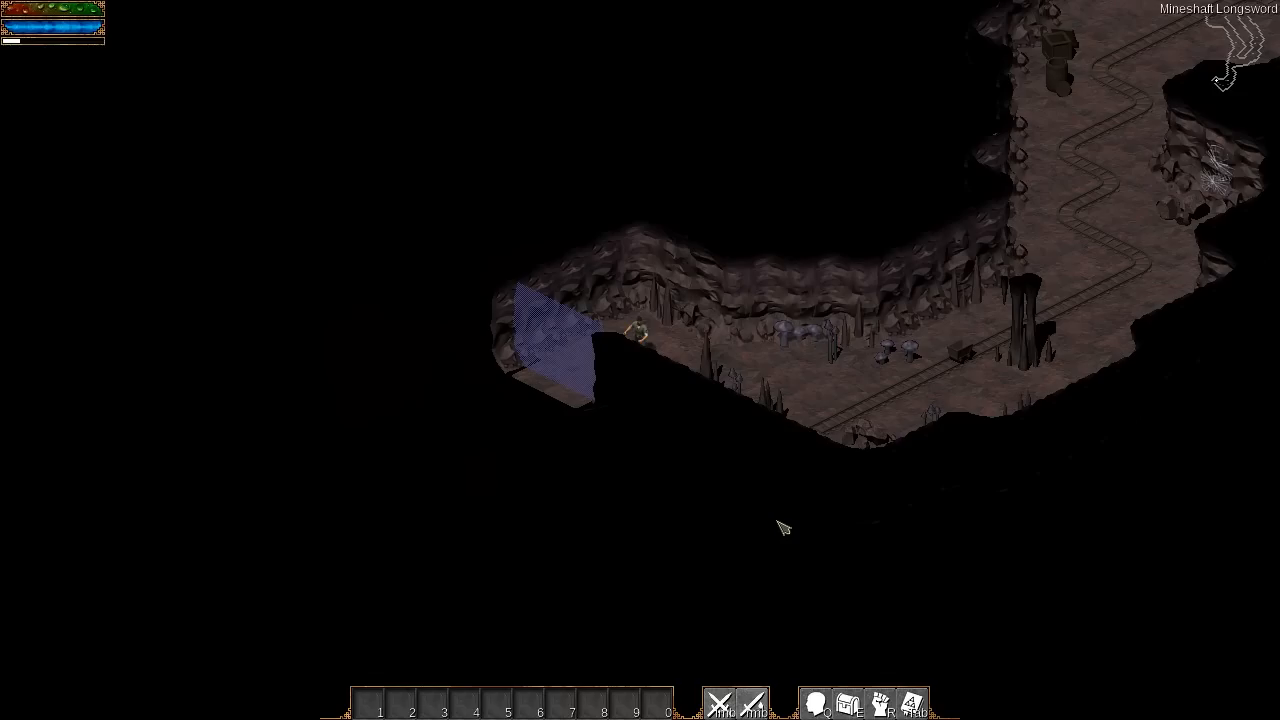
- Show the Dagger of Video Demonstration restored in the backpack with test_mod active
{"action": "key", "text": "i"}
{"action": "mouse_move", "coordinate": [1040, 394]}
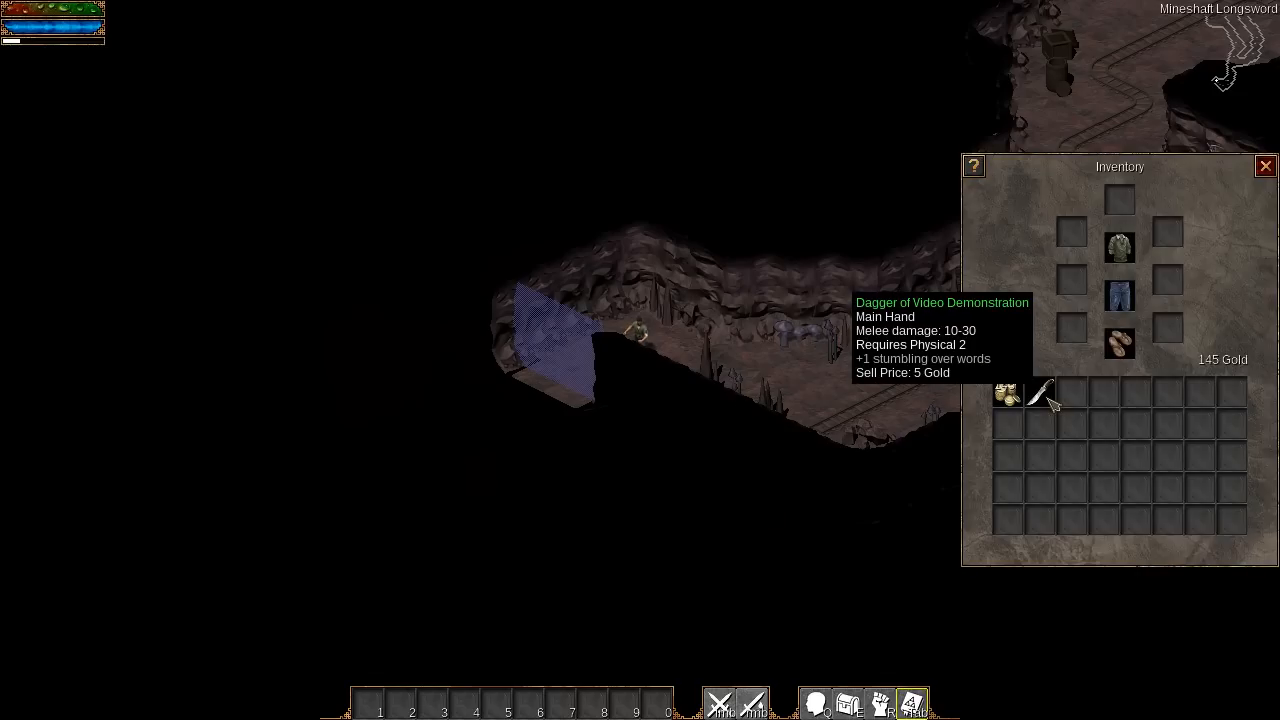